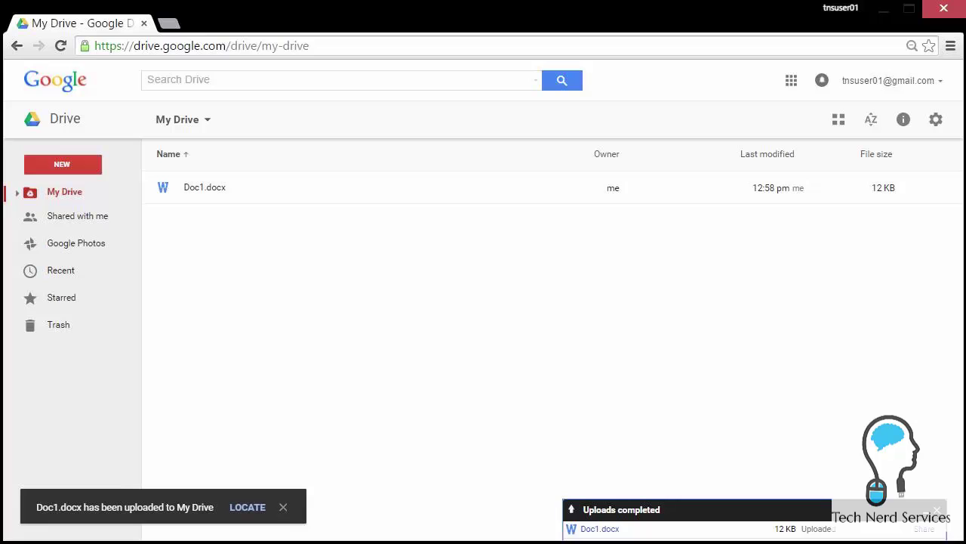
# Open a preview of the uploaded Word file Doc1.docx in My Drive.
pyautogui.click(196, 194)
pyautogui.doubleClick(196, 194)
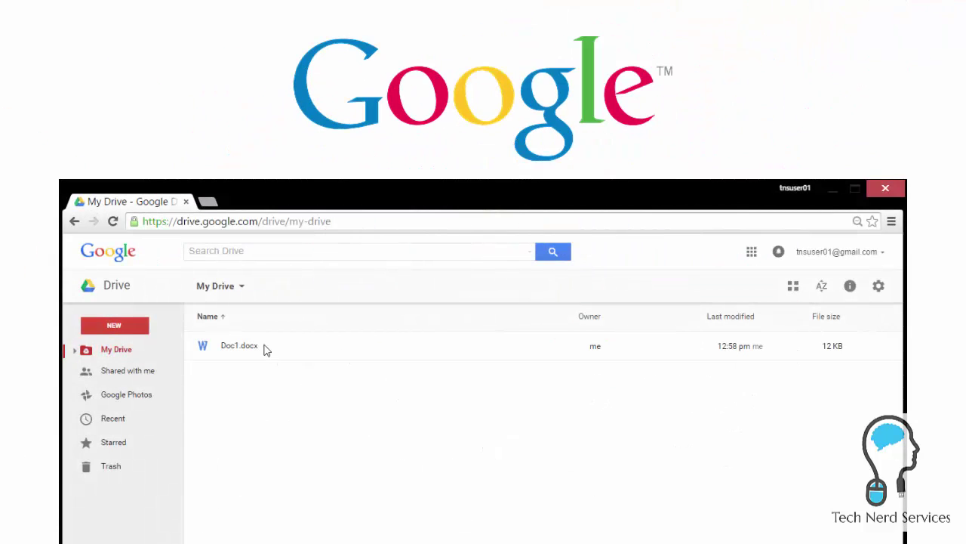
pyautogui.doubleClick(264, 349)
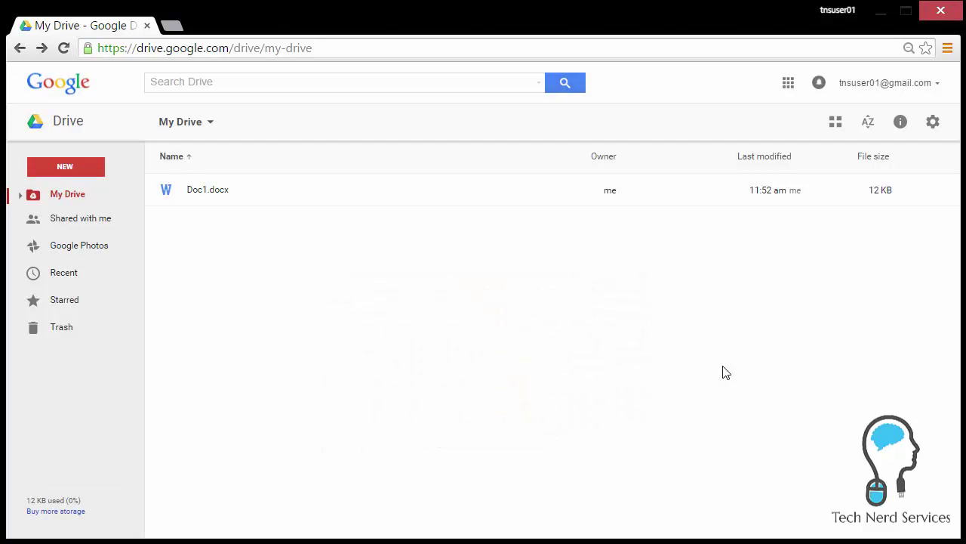
pyautogui.click(209, 201)
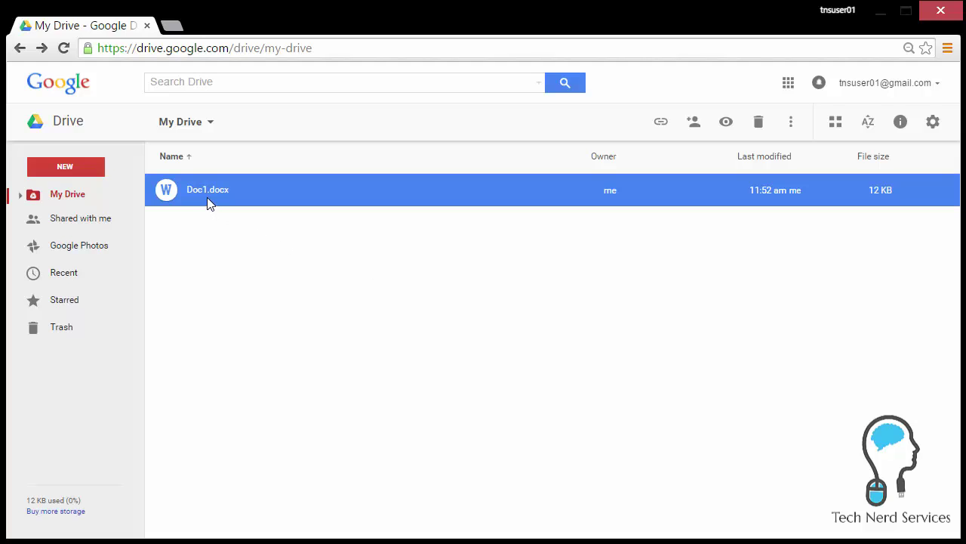
pyautogui.doubleClick(209, 201)
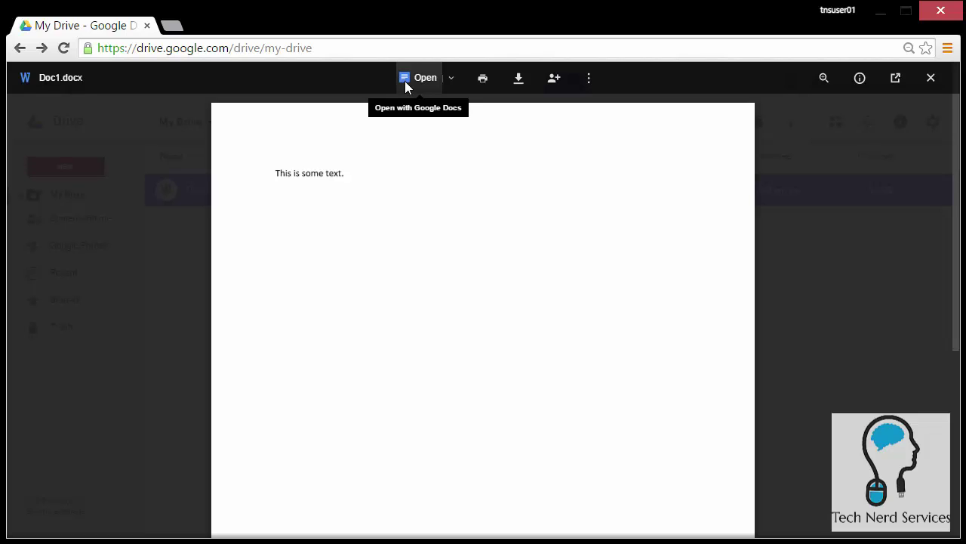
# Check which apps can open the previewed Doc1.docx, and open it with Google Docs for editing.
pyautogui.click(451, 78)
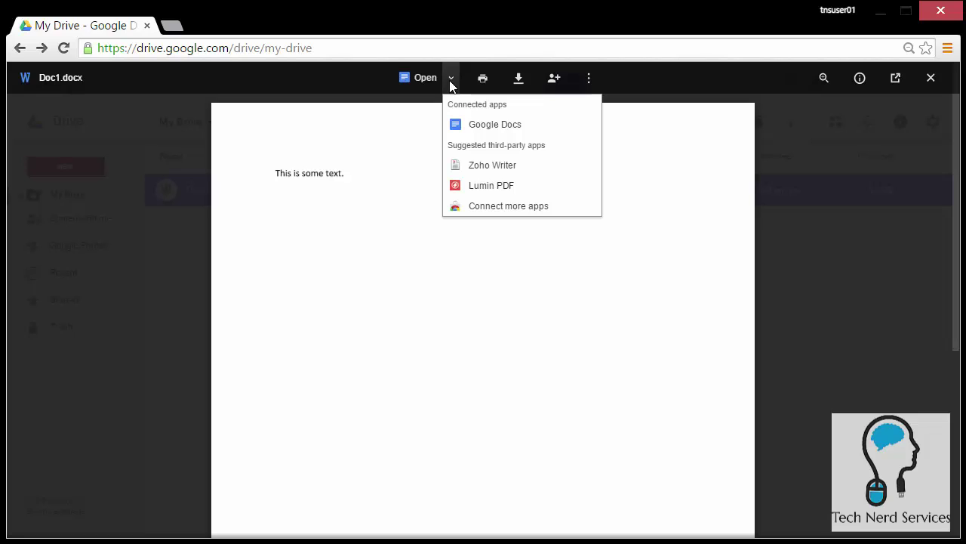
pyautogui.click(451, 81)
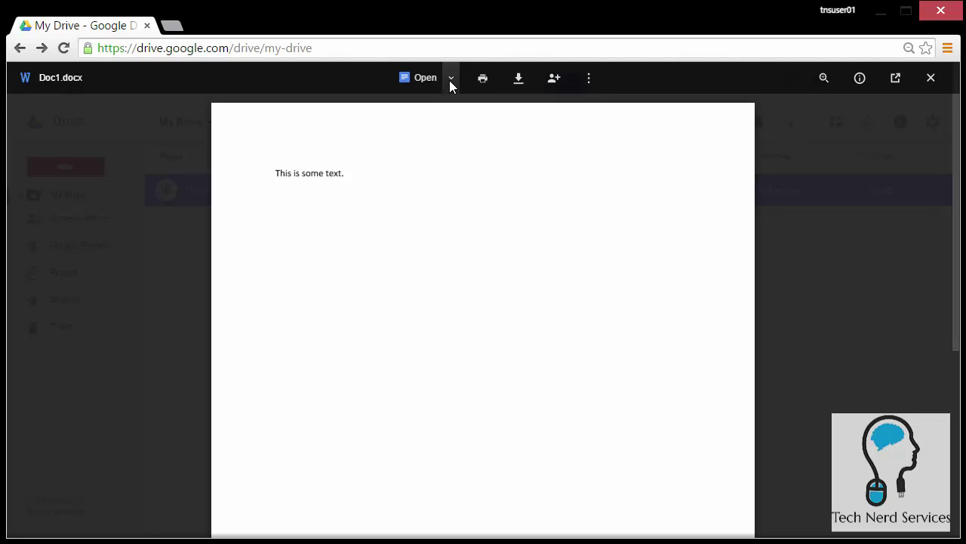
pyautogui.click(425, 78)
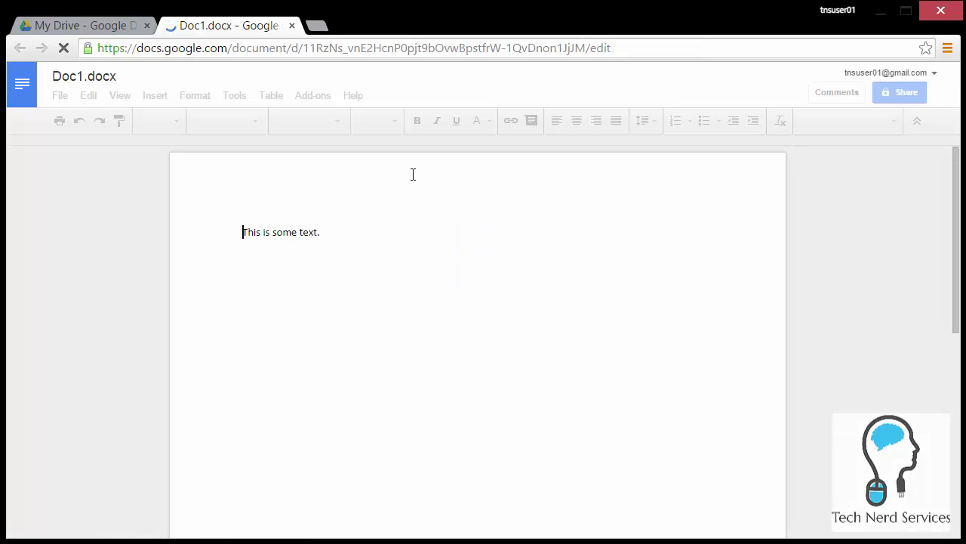
# Append "This is some text" after the existing sentence, add a new line, and close the Google Docs document.
pyautogui.doubleClick(391, 232)
pyautogui.click(392, 231)
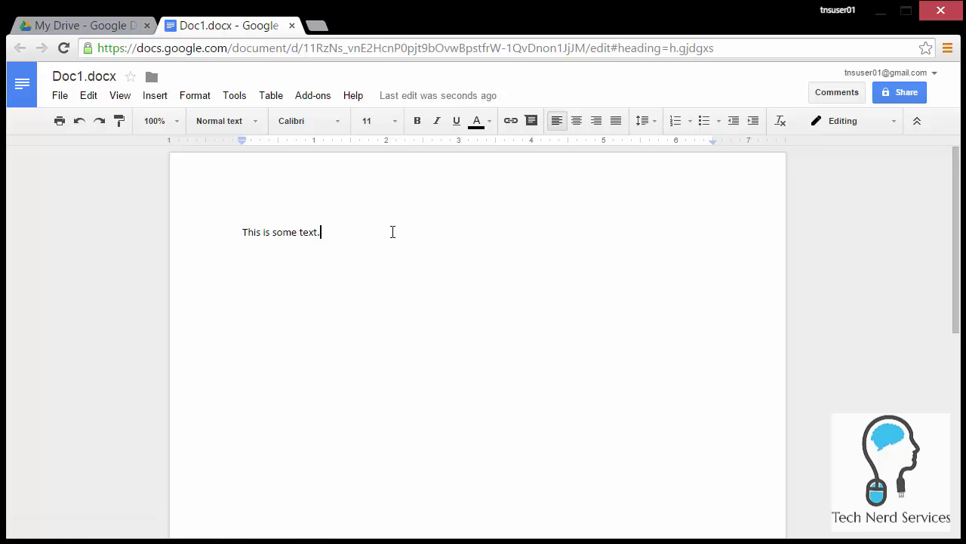
pyautogui.write('This')
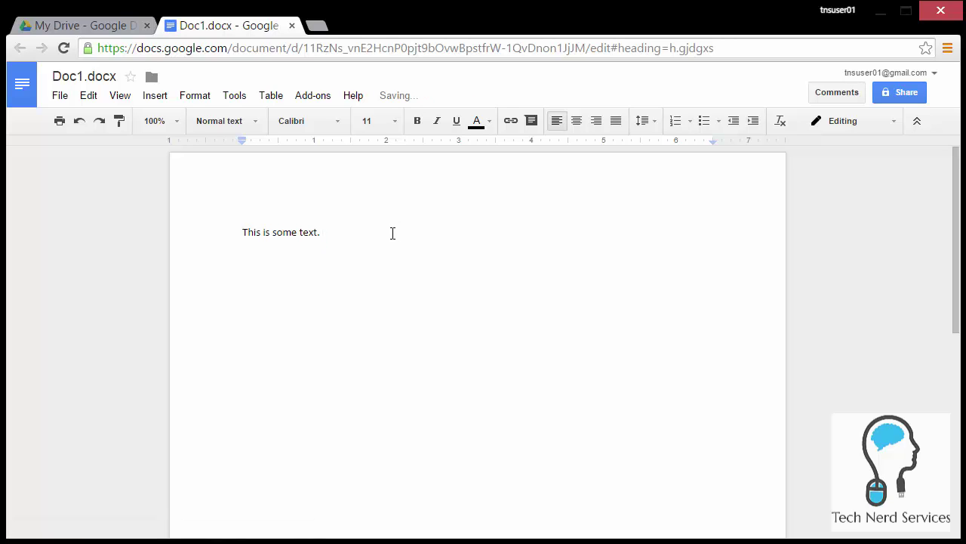
pyautogui.write(' is some text')
pyautogui.press('Return')
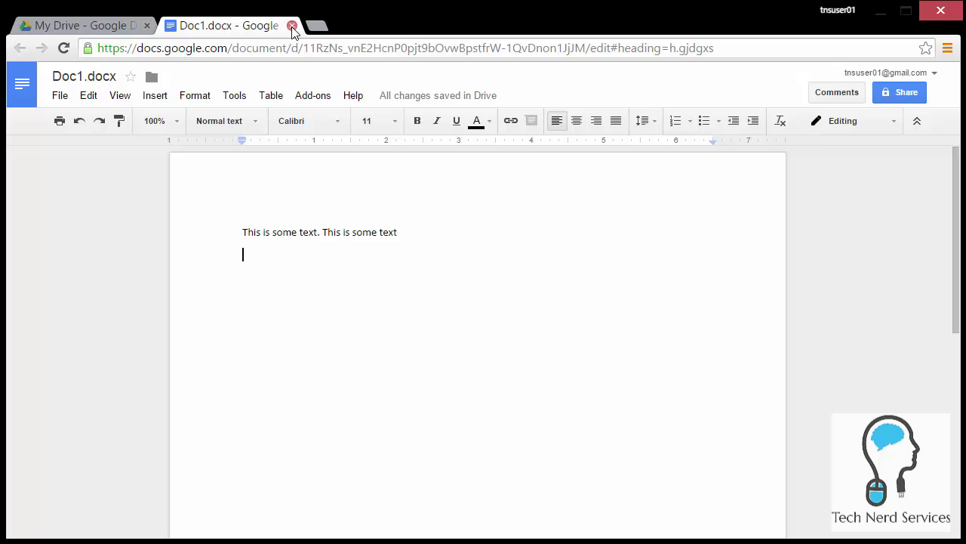
pyautogui.click(293, 27)
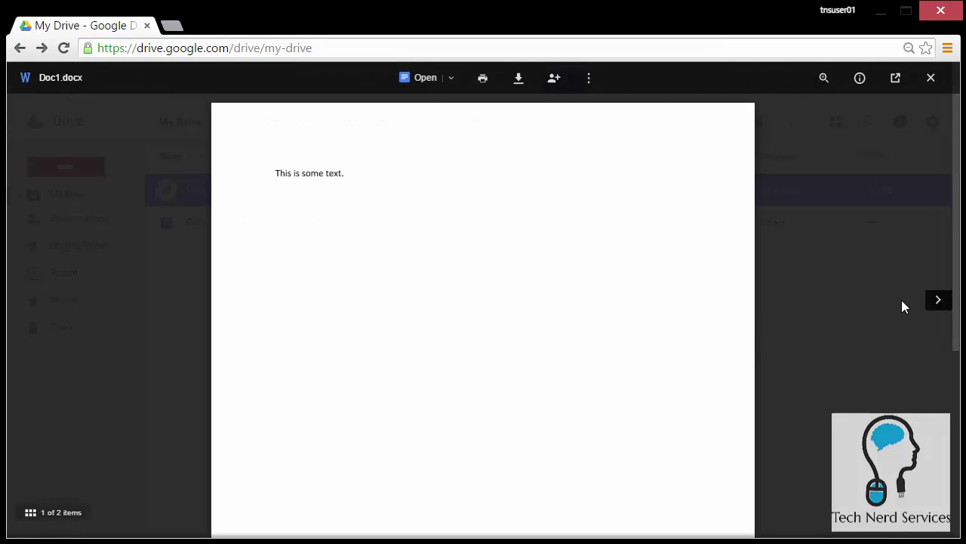
# Compare the original Word file Doc1.docx with its Google Docs copy by opening and closing each from My Drive.
pyautogui.click(930, 78)
pyautogui.click(247, 254)
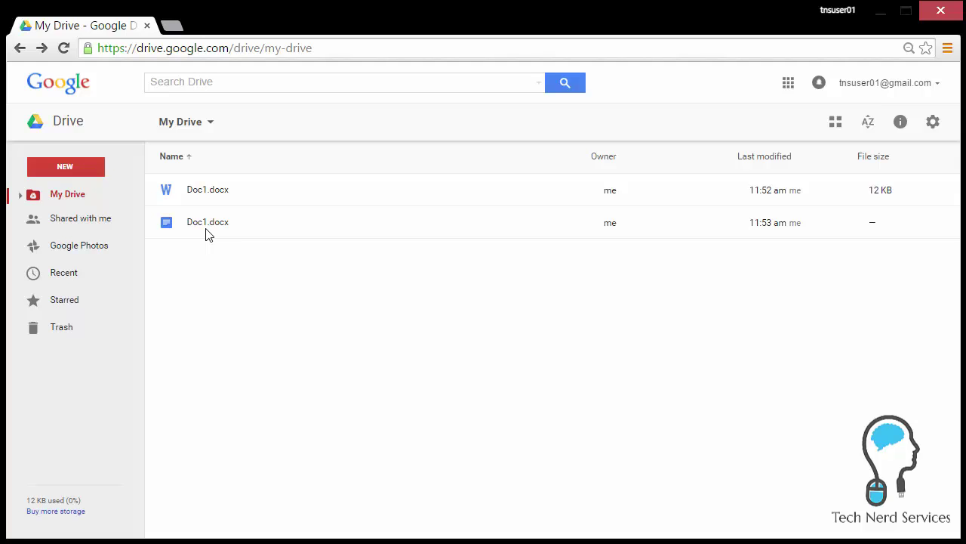
pyautogui.doubleClick(237, 190)
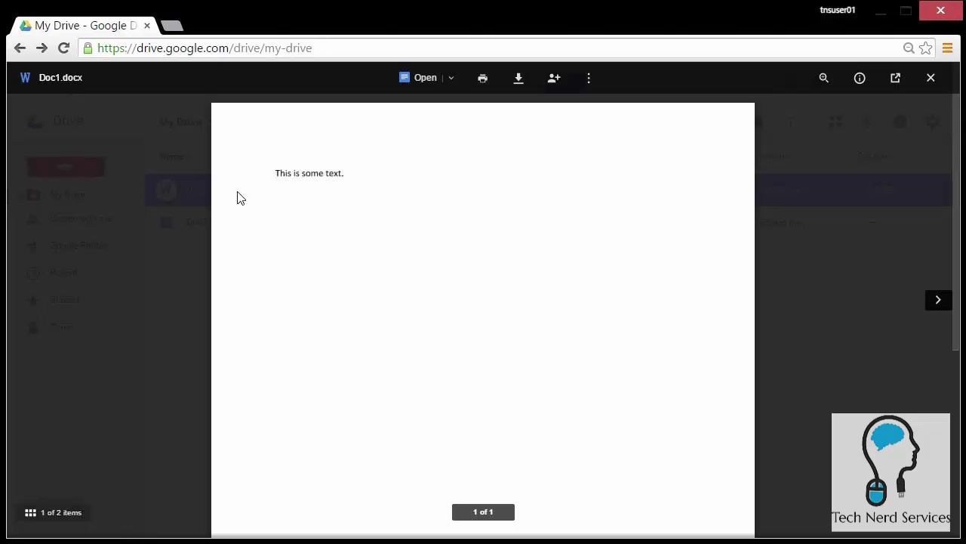
pyautogui.click(780, 339)
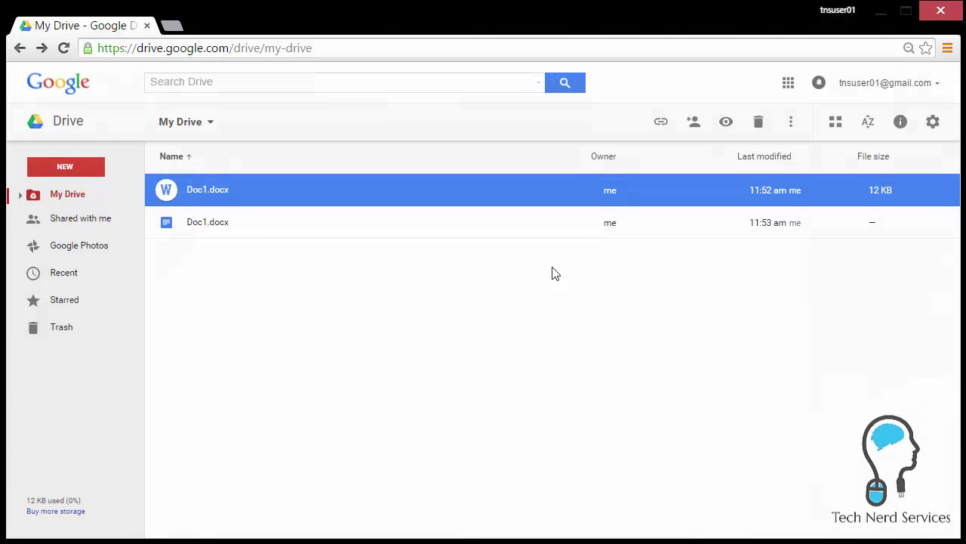
pyautogui.doubleClick(236, 225)
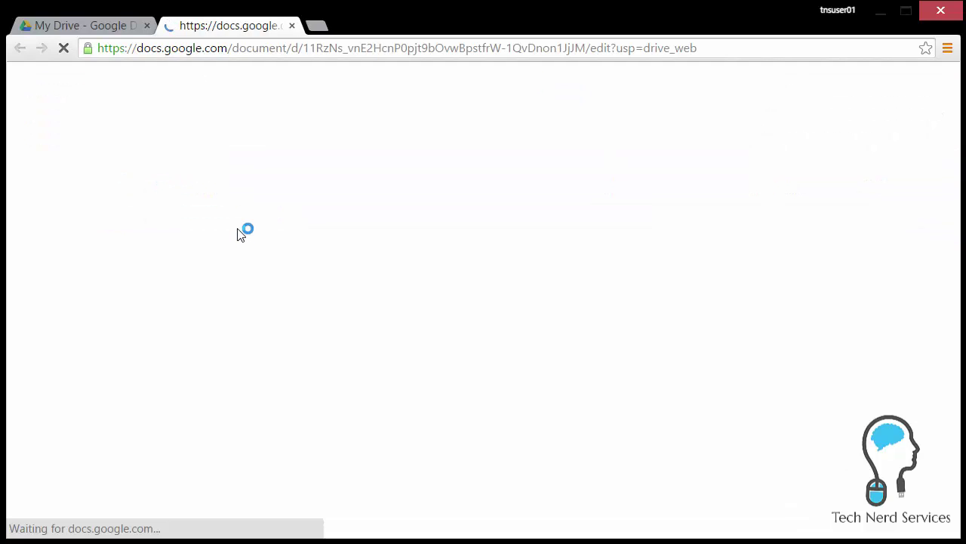
pyautogui.click(292, 26)
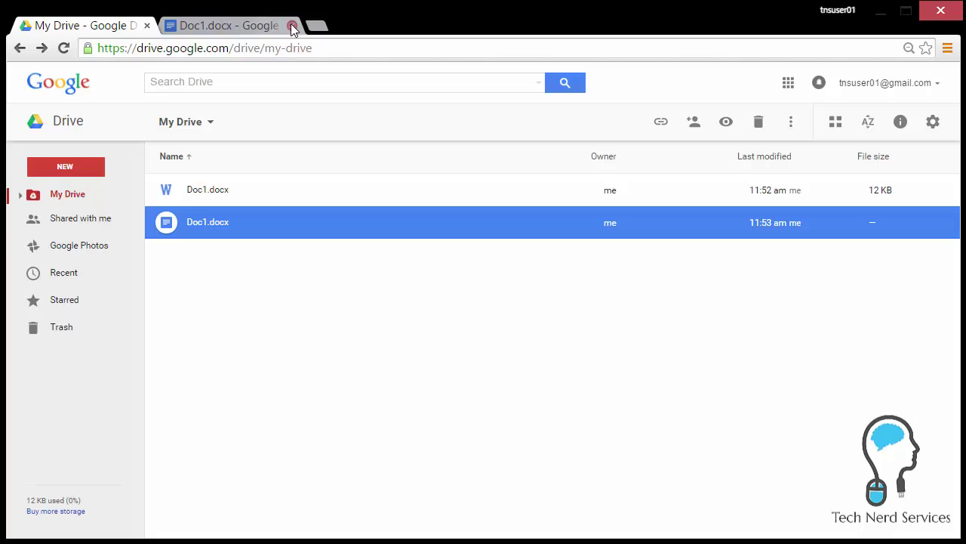
# Download the Word version of Doc1.docx from My Drive and open the local copy from the 32 - EditOfficeFilesDrive folder in Word.
pyautogui.rightClick(217, 193)
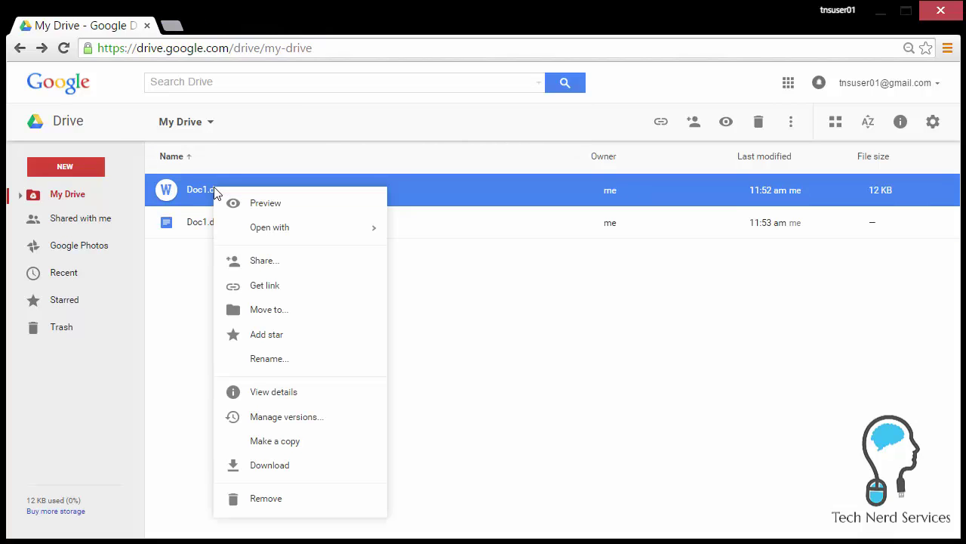
pyautogui.click(285, 478)
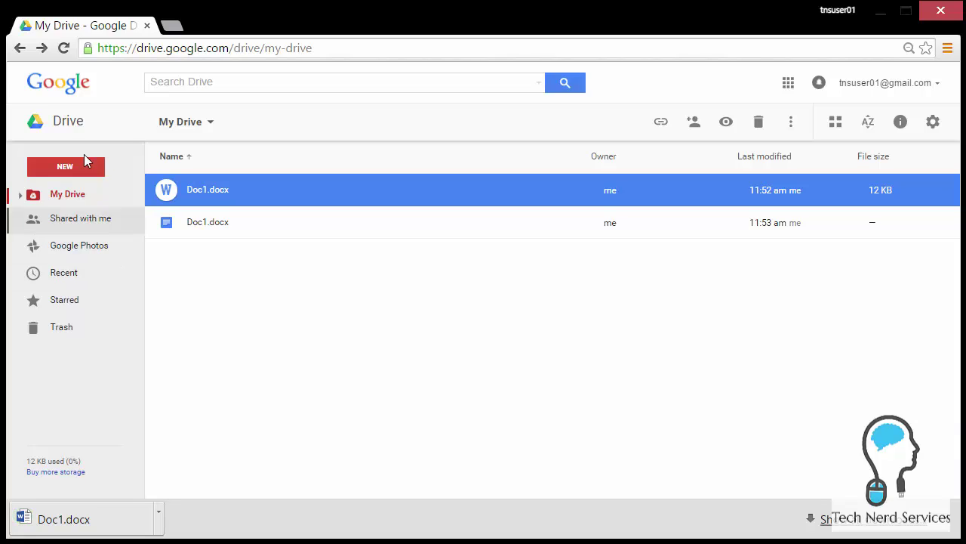
pyautogui.hotkey('alt', 'Tab')
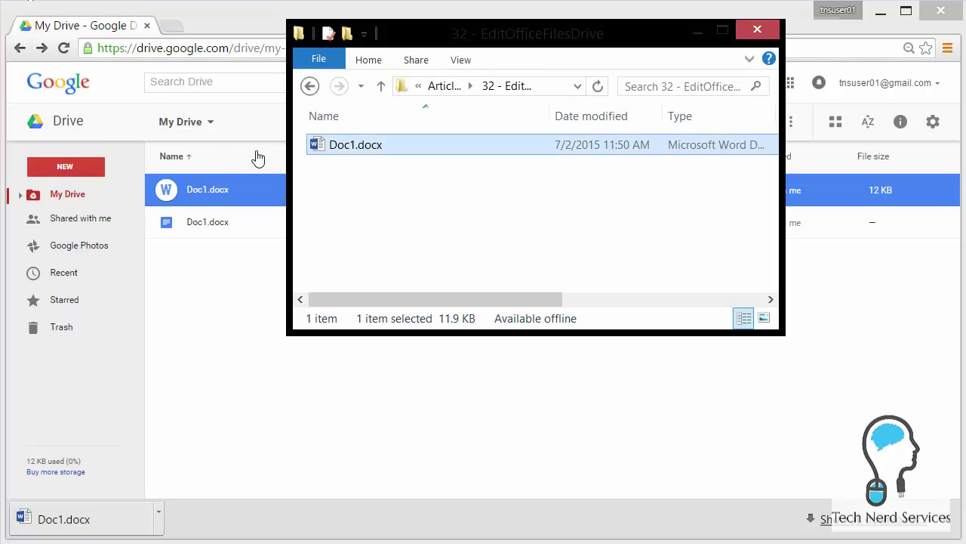
pyautogui.doubleClick(363, 148)
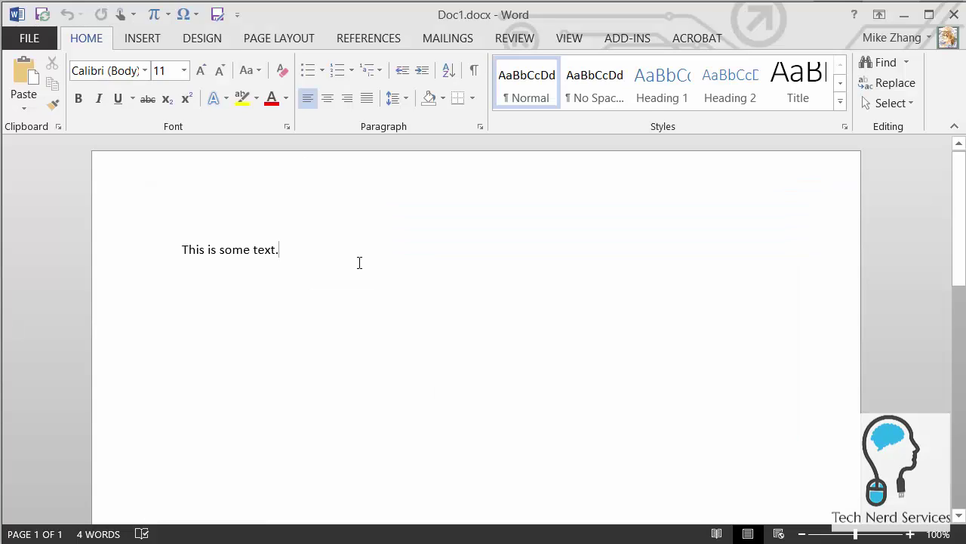
# Append "This is some different text than before." to the existing sentence, save the document and close Word.
pyautogui.write('This is ')
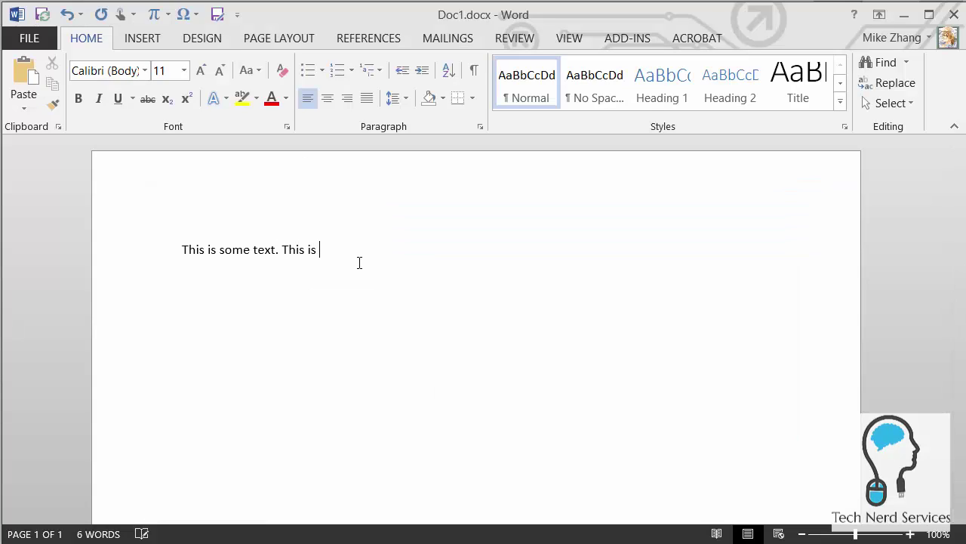
pyautogui.write('some different text than before.')
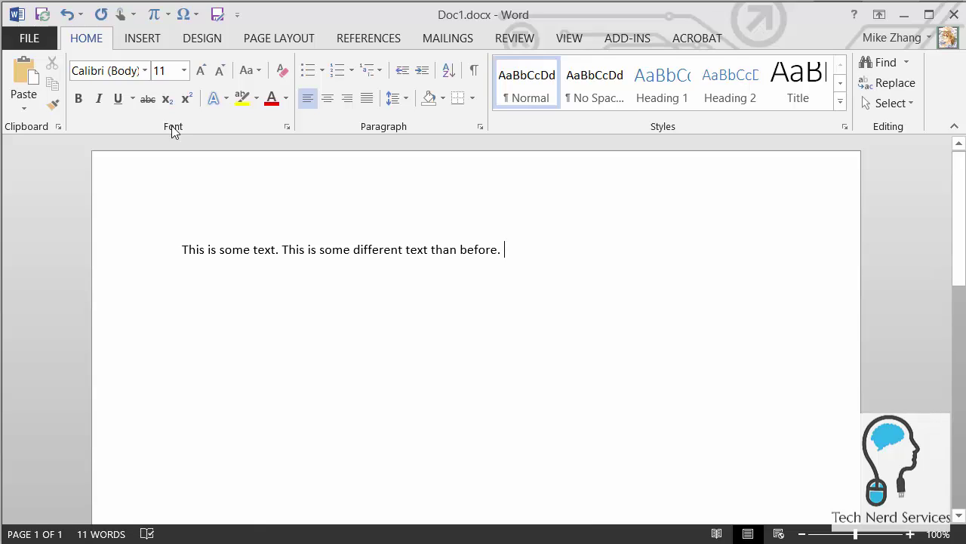
pyautogui.click(40, 15)
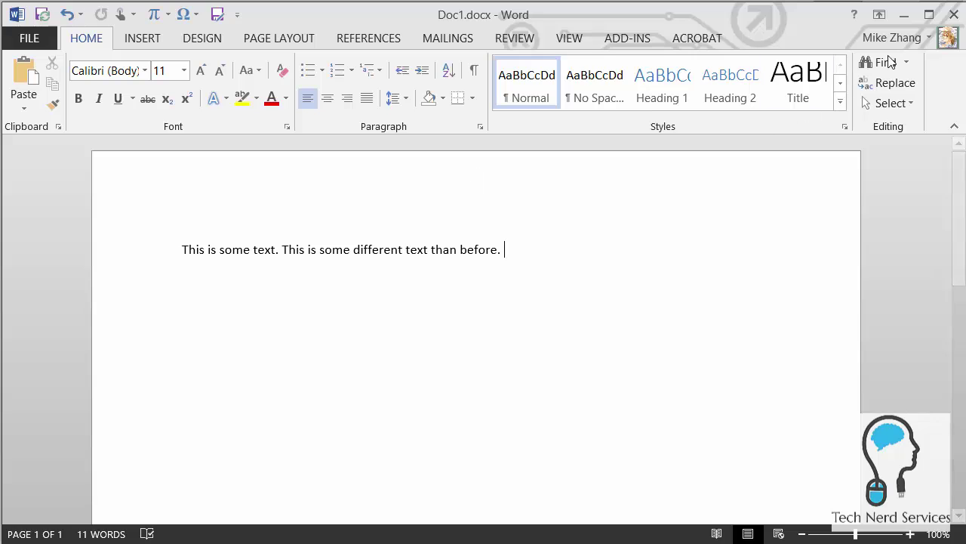
pyautogui.click(955, 14)
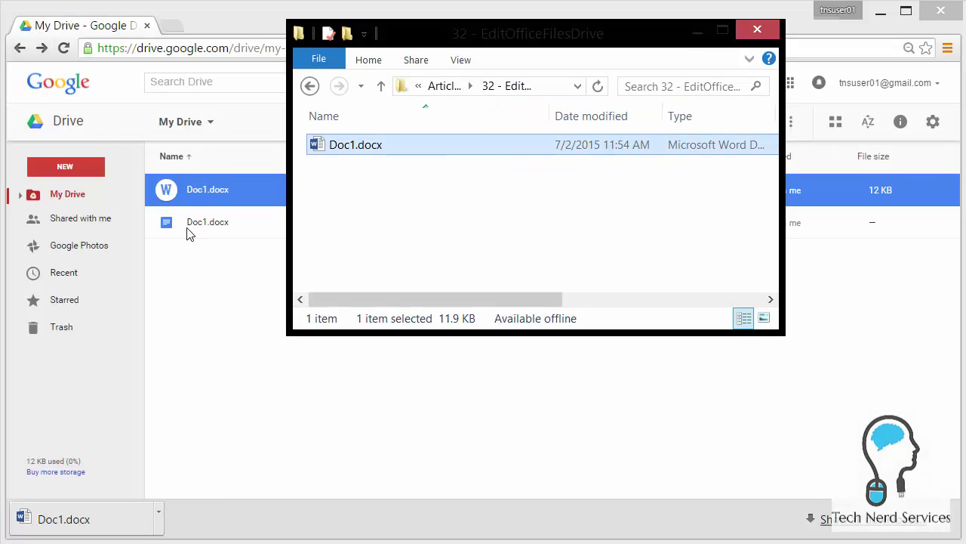
pyautogui.click(377, 256)
pyautogui.click(378, 151)
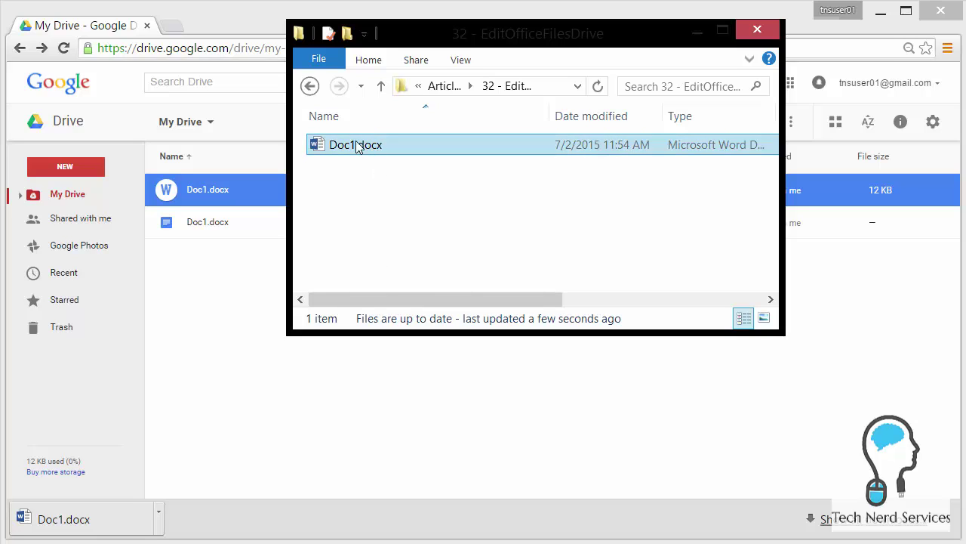
pyautogui.click(359, 147)
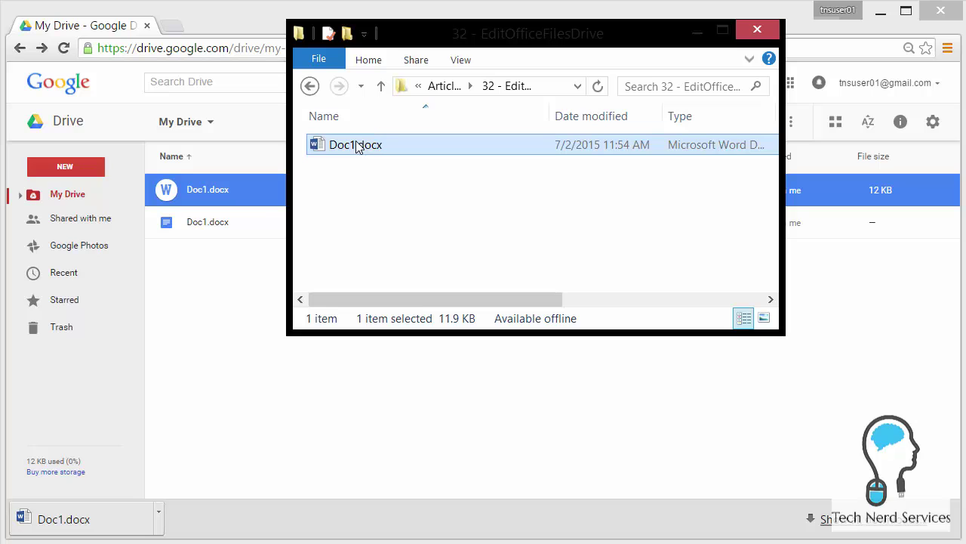
pyautogui.moveTo(359, 145); pyautogui.dragTo(216, 396)
pyautogui.click(402, 256)
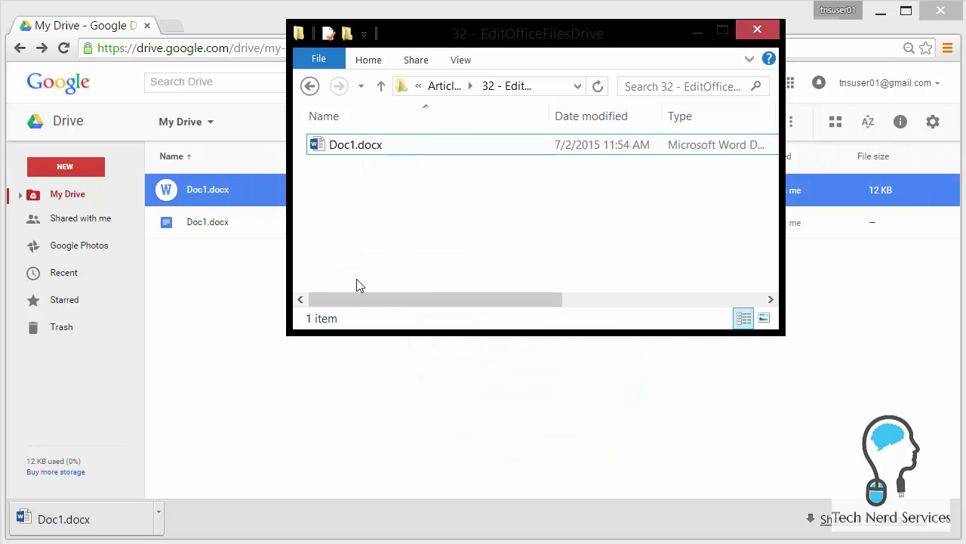
# Upload the edited local Doc1.docx as a new version of the Word file in My Drive, using Manage versions.
pyautogui.click(234, 270)
pyautogui.click(230, 190)
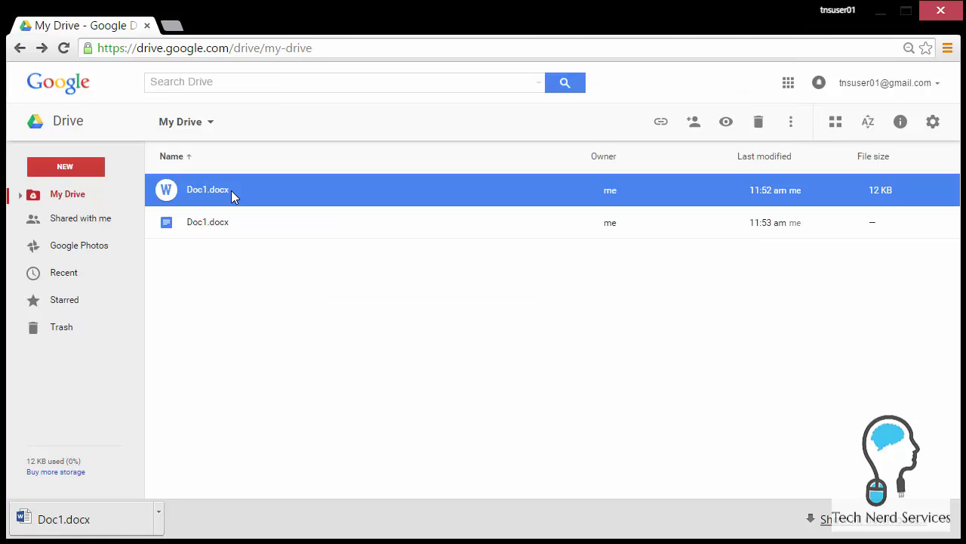
pyautogui.rightClick(231, 190)
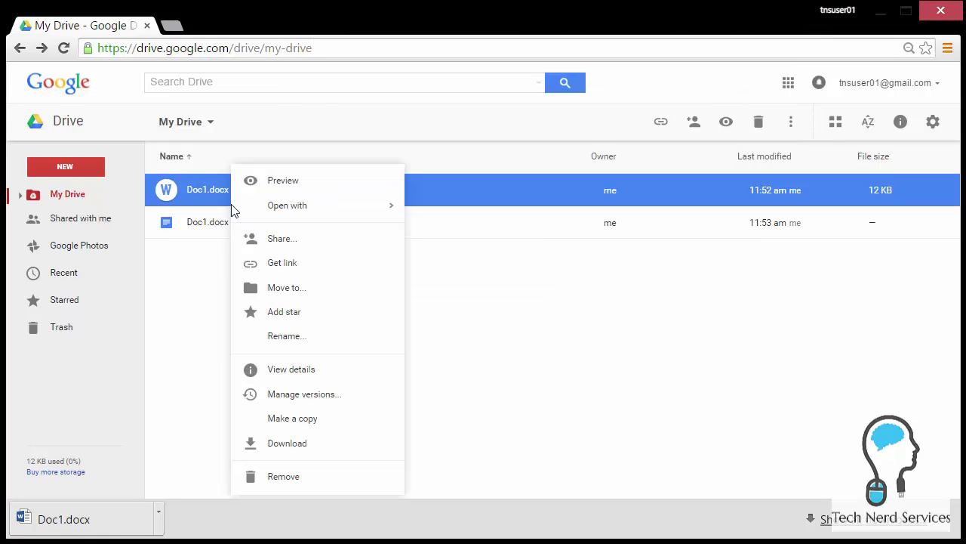
pyautogui.click(281, 395)
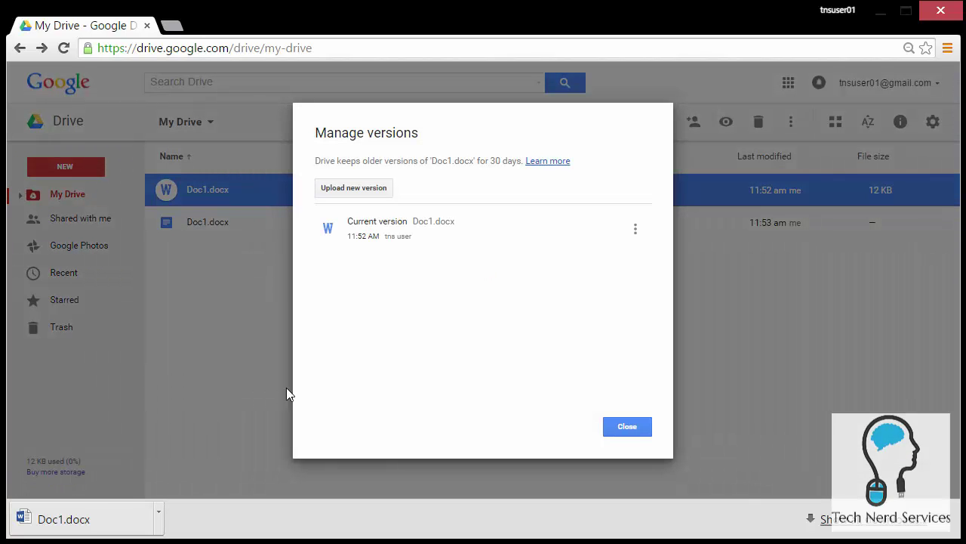
pyautogui.click(377, 193)
pyautogui.click(330, 143)
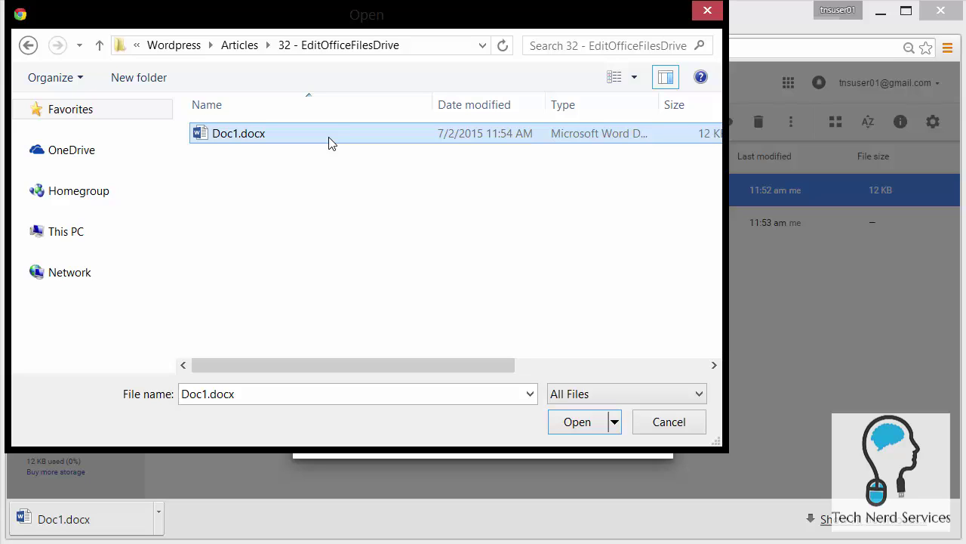
pyautogui.click(577, 423)
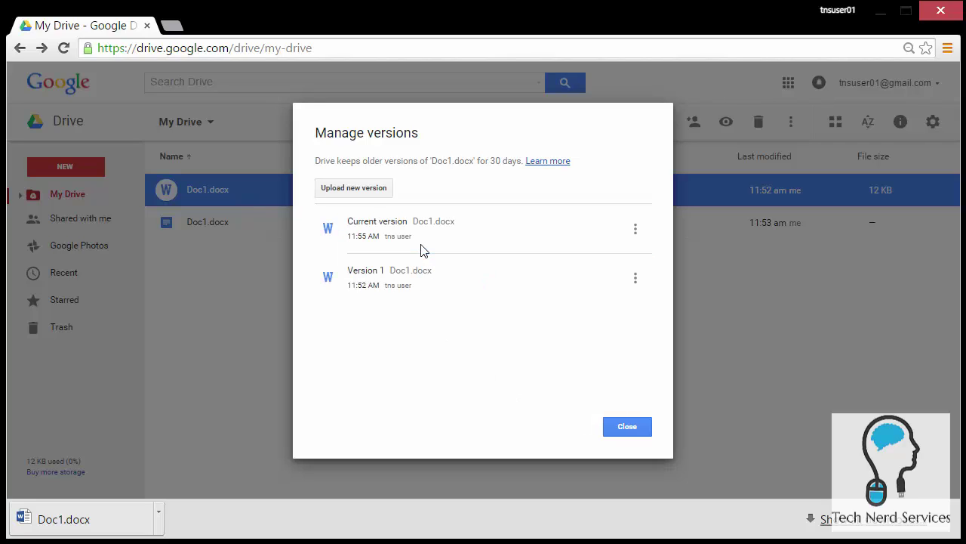
pyautogui.click(633, 433)
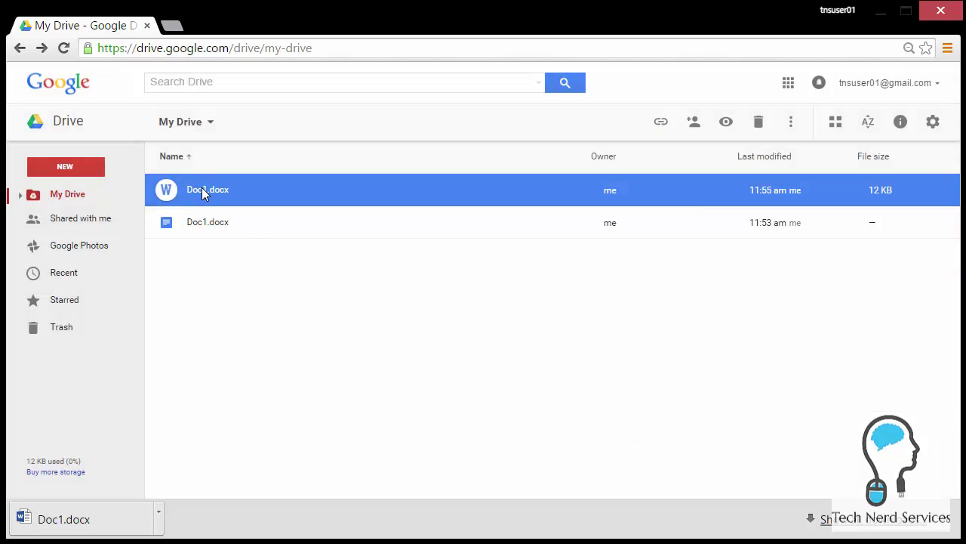
# Preview the Word file Doc1.docx to check its content, close the preview and reload My Drive.
pyautogui.doubleClick(202, 192)
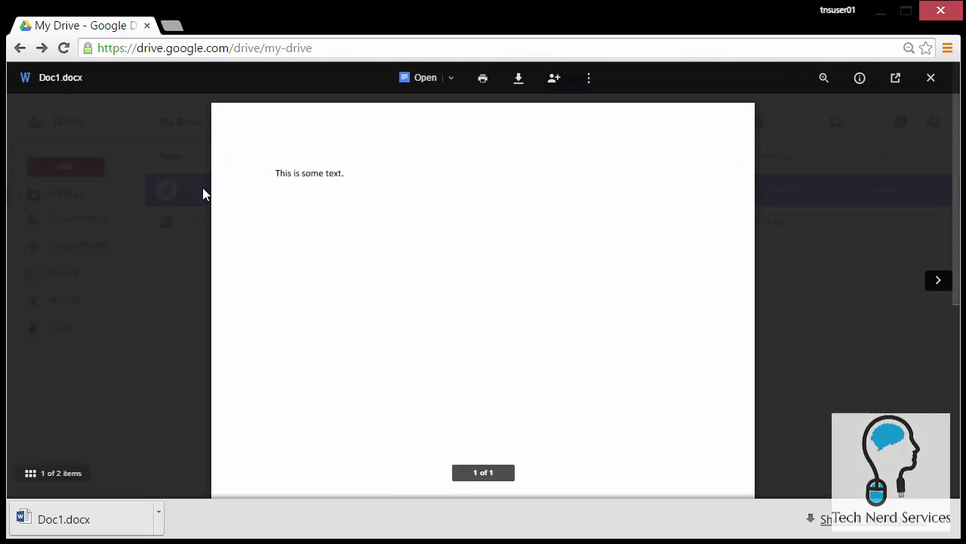
pyautogui.click(922, 87)
pyautogui.click(62, 47)
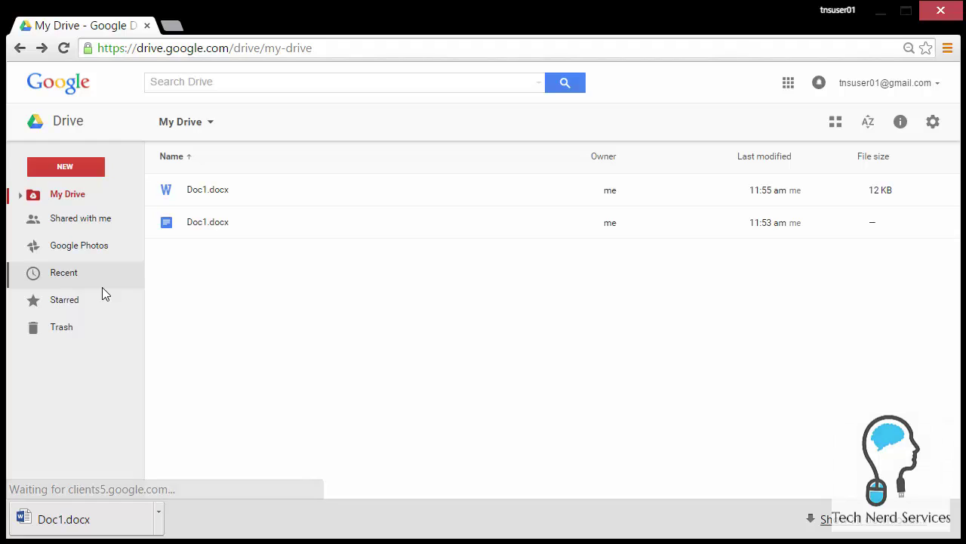
# Preview the Word version of Doc1.docx again to check for the uploaded edit, then close the preview and deselect the file.
pyautogui.click(351, 197)
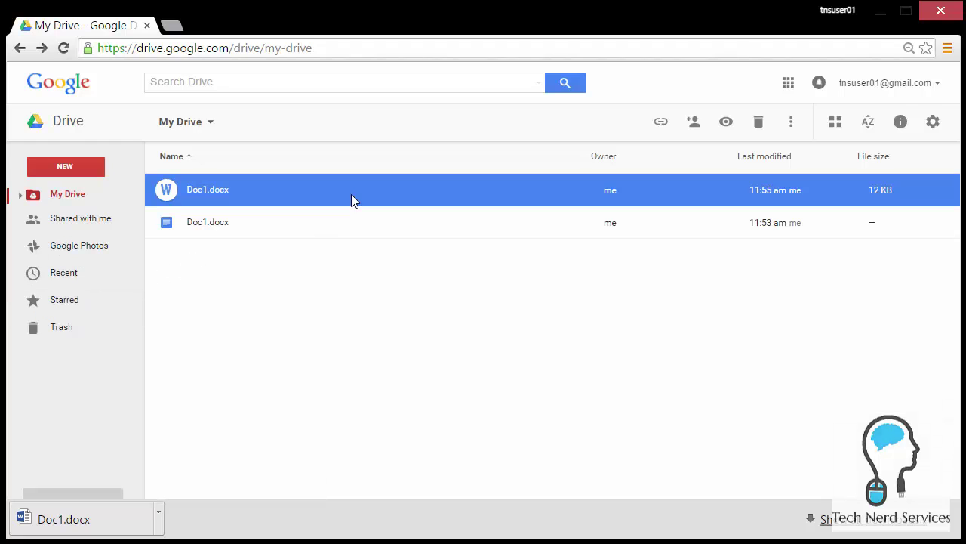
pyautogui.doubleClick(351, 195)
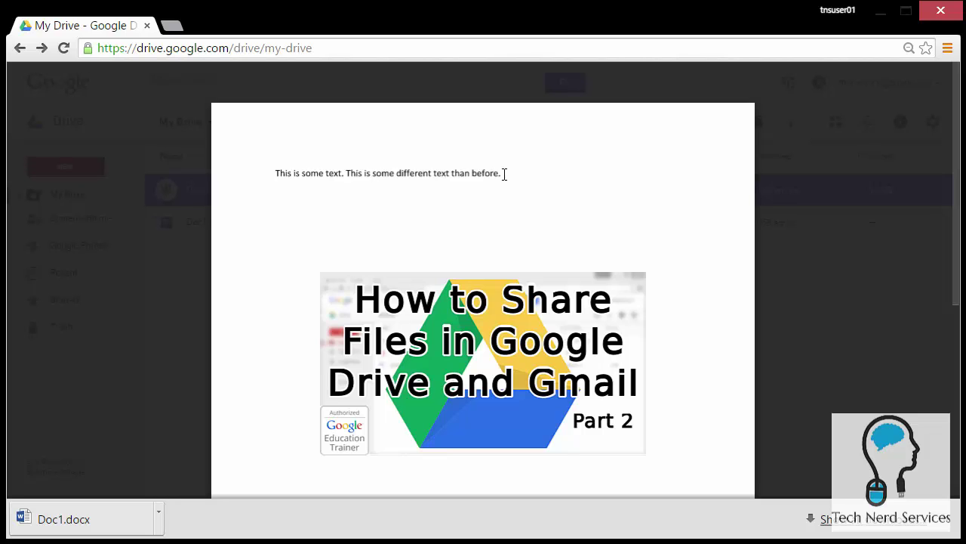
pyautogui.click(935, 82)
pyautogui.click(484, 295)
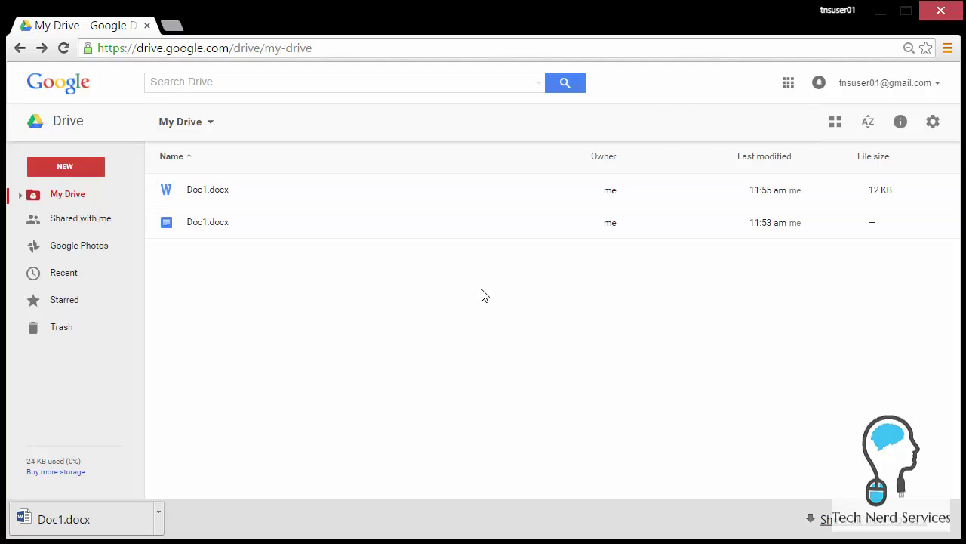
# Open the Chrome Web Store in a new browser tab and search it for "office compatibility".
pyautogui.click(171, 28)
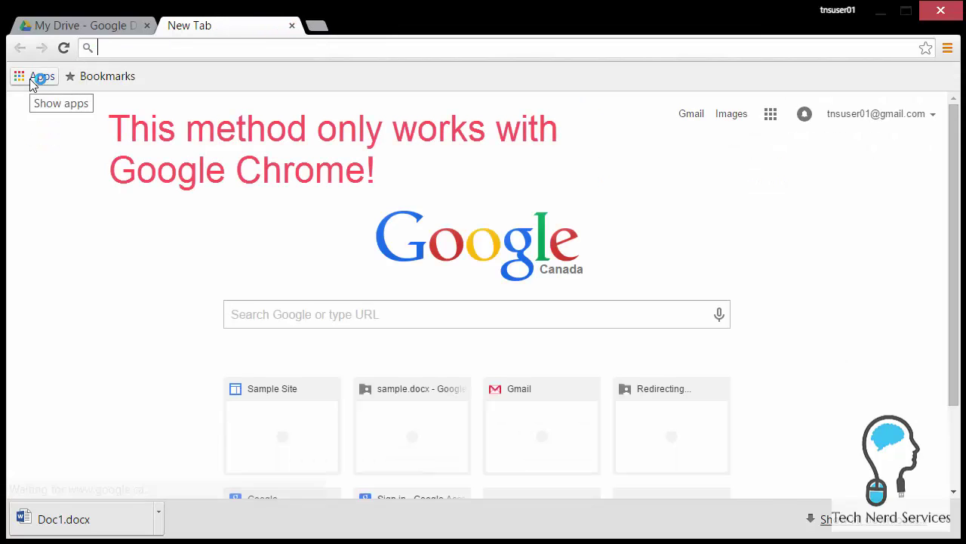
pyautogui.click(31, 78)
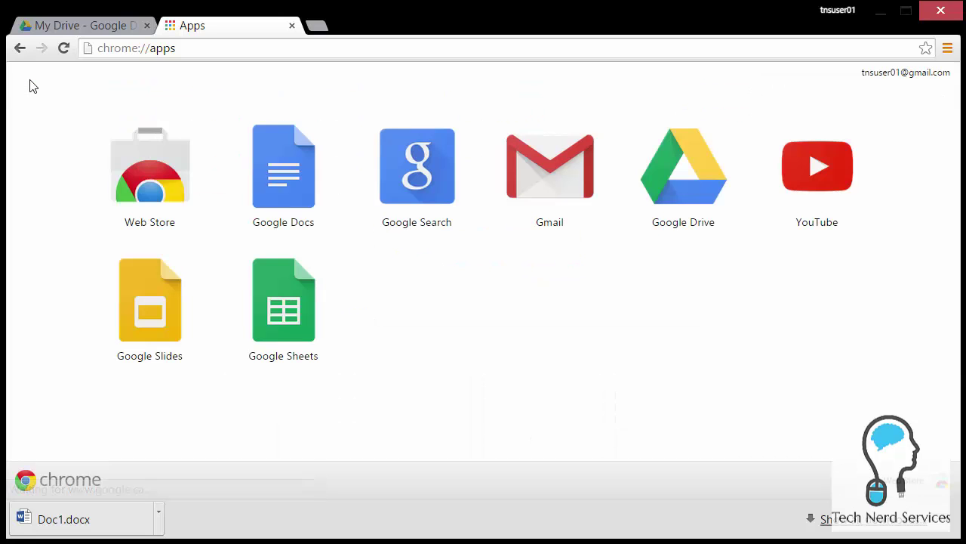
pyautogui.click(160, 181)
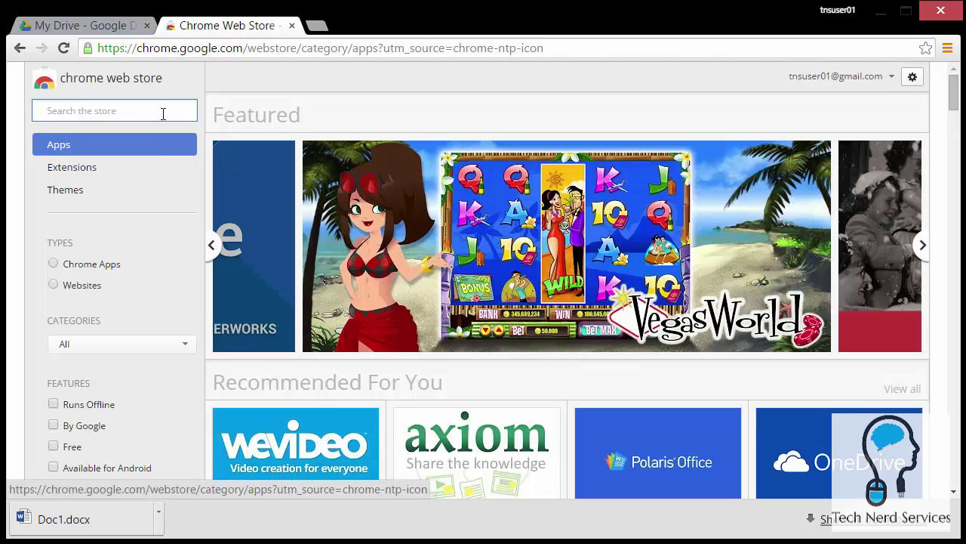
pyautogui.write('office')
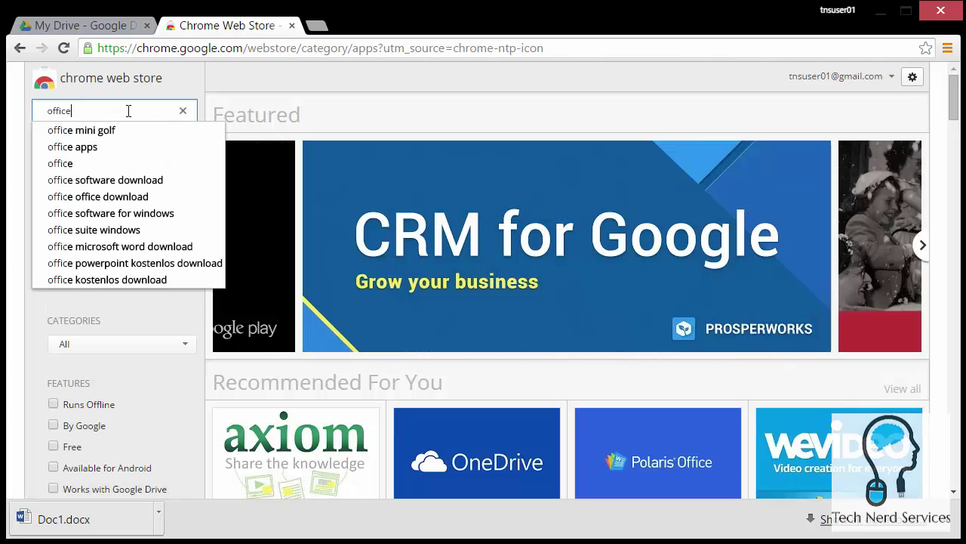
pyautogui.write(' compatibility')
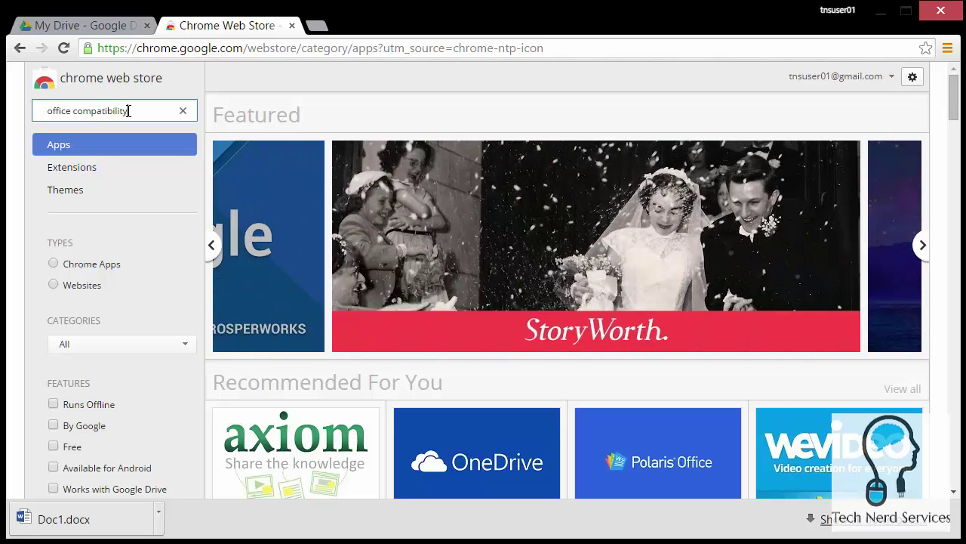
pyautogui.press('Return')
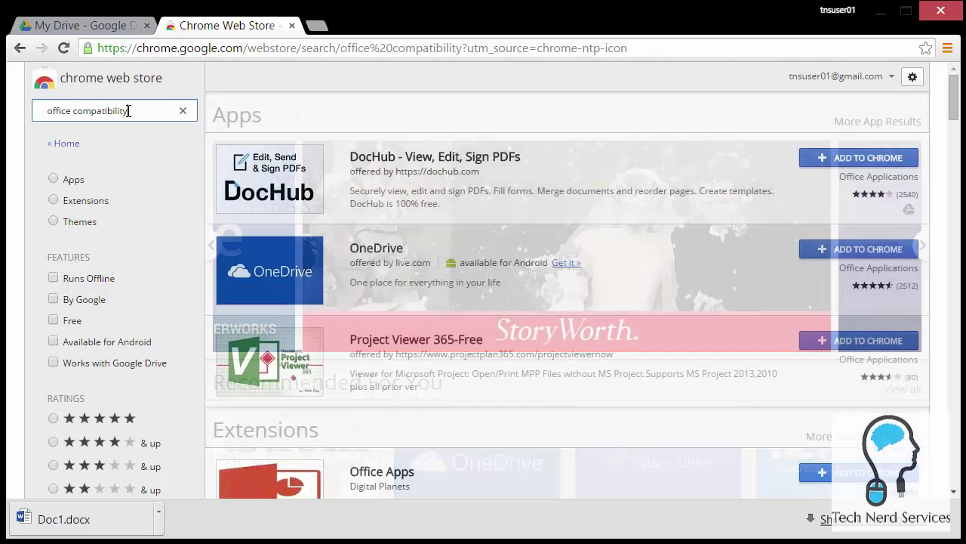
# Add the "Office Editing for Docs, Sheets & Slides" extension by google.com to Chrome and close the store tab.
pyautogui.scroll(-4, 558, 233)
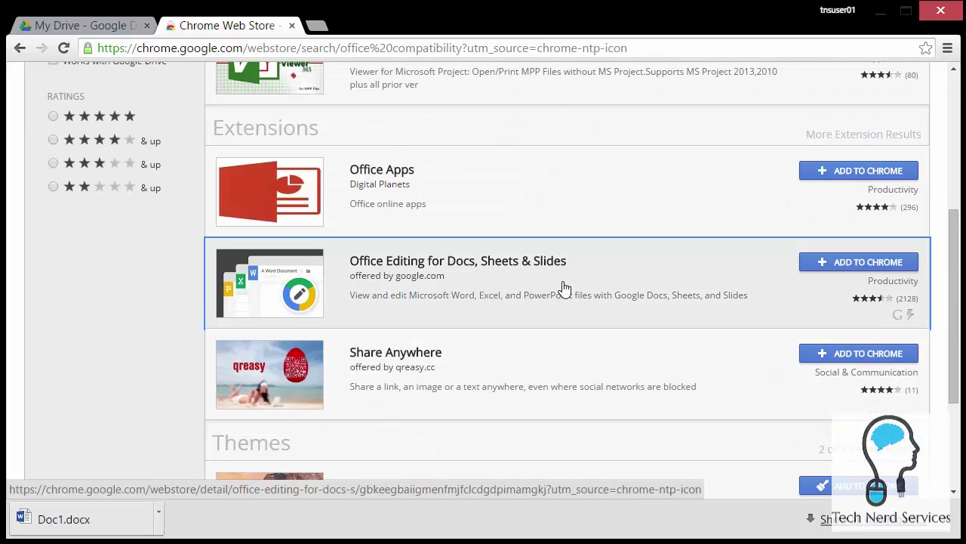
pyautogui.click(706, 286)
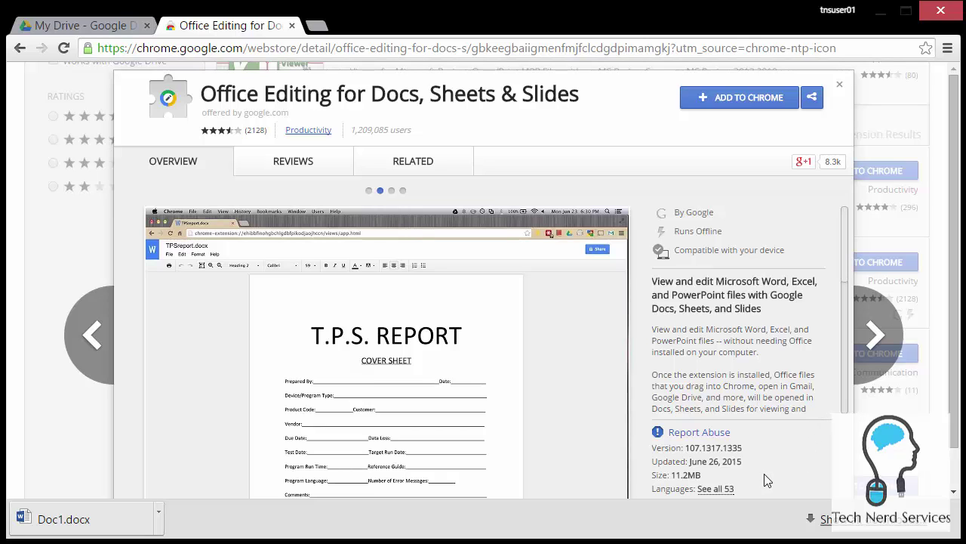
pyautogui.click(693, 97)
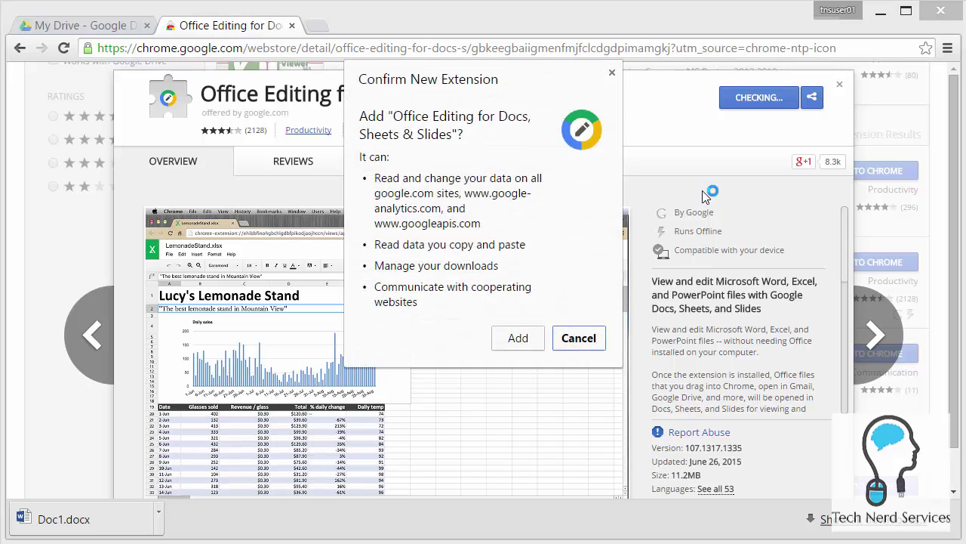
pyautogui.click(531, 342)
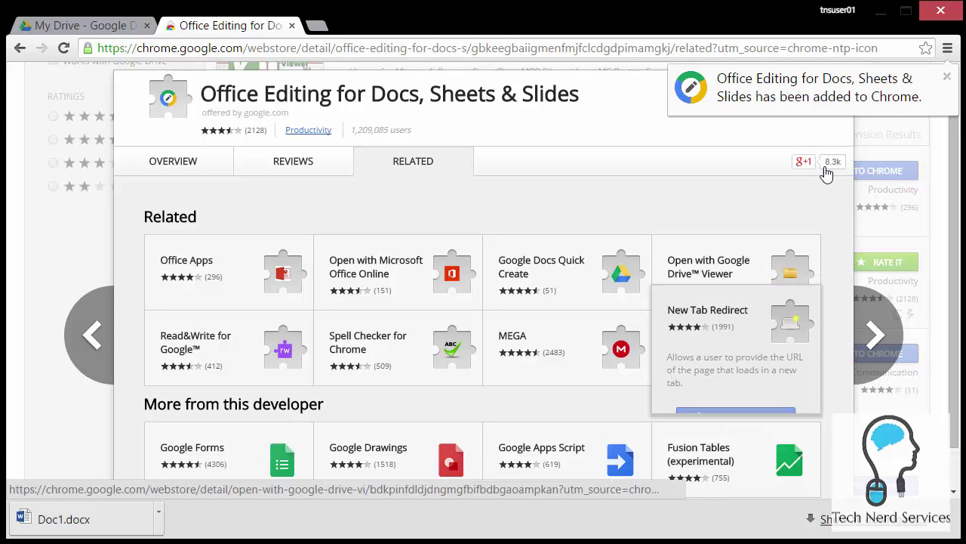
pyautogui.click(947, 78)
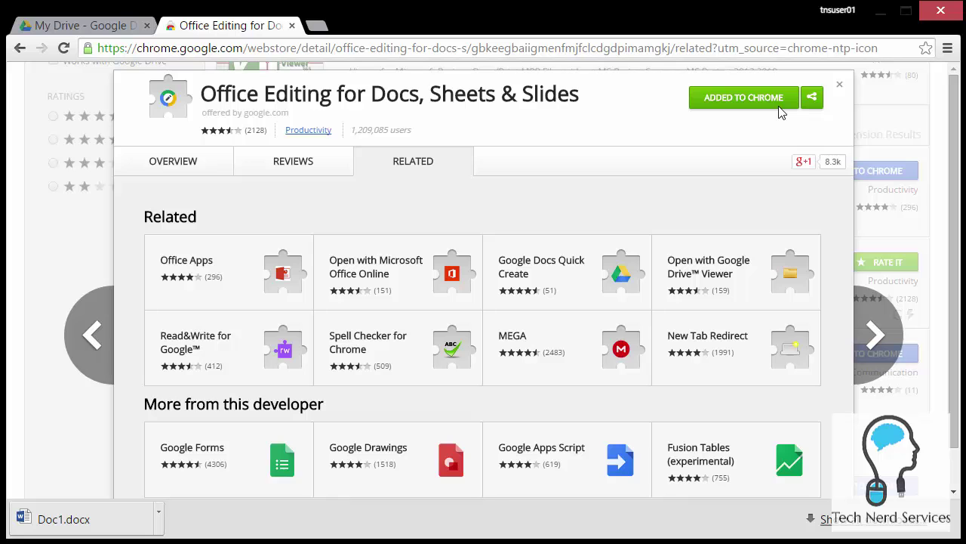
pyautogui.click(842, 85)
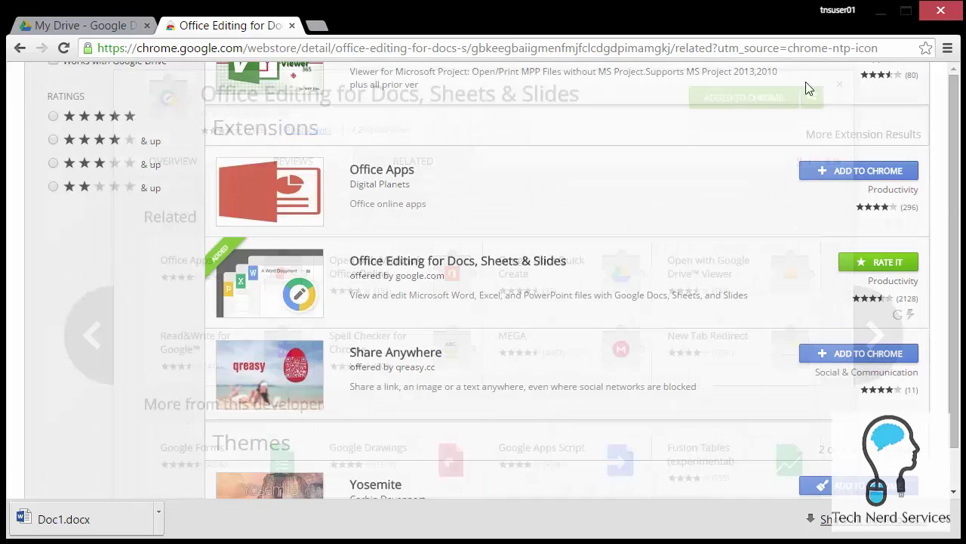
pyautogui.click(292, 26)
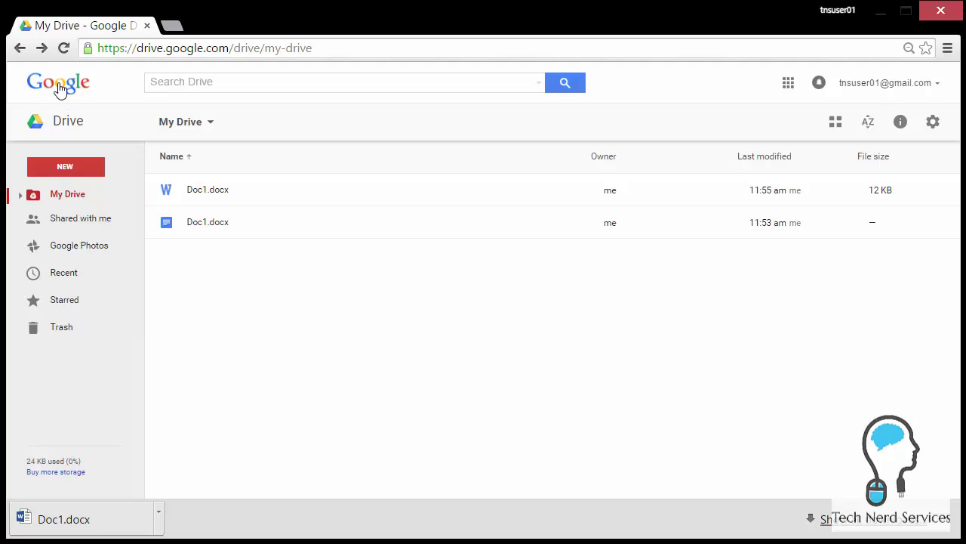
# Reload My Drive, open the Word version of Doc1.docx in the Office Editing extension and dismiss its introduction.
pyautogui.click(63, 50)
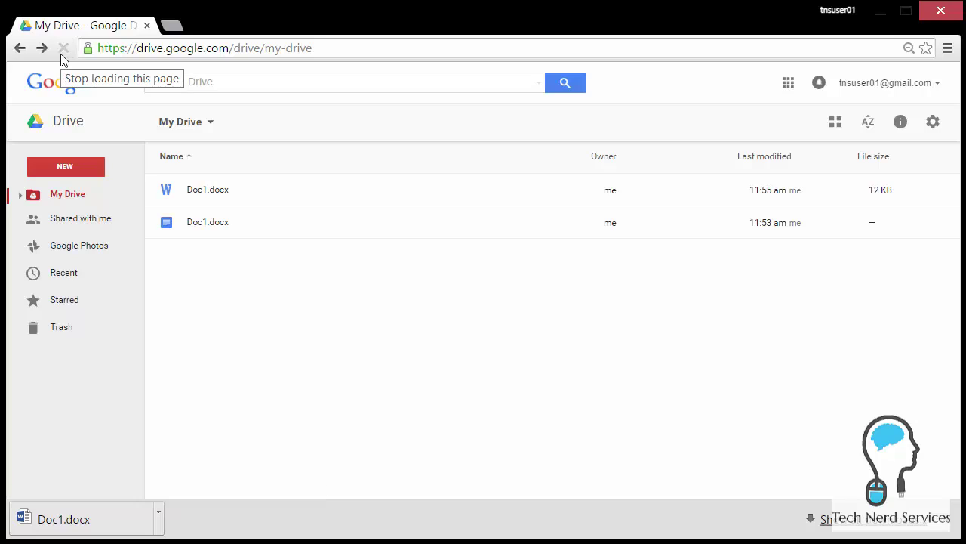
pyautogui.doubleClick(281, 195)
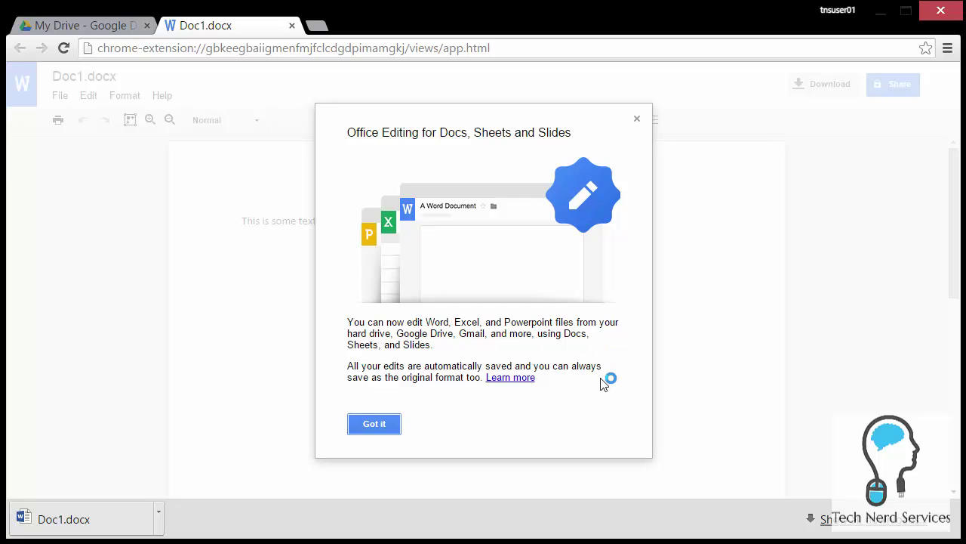
pyautogui.click(373, 423)
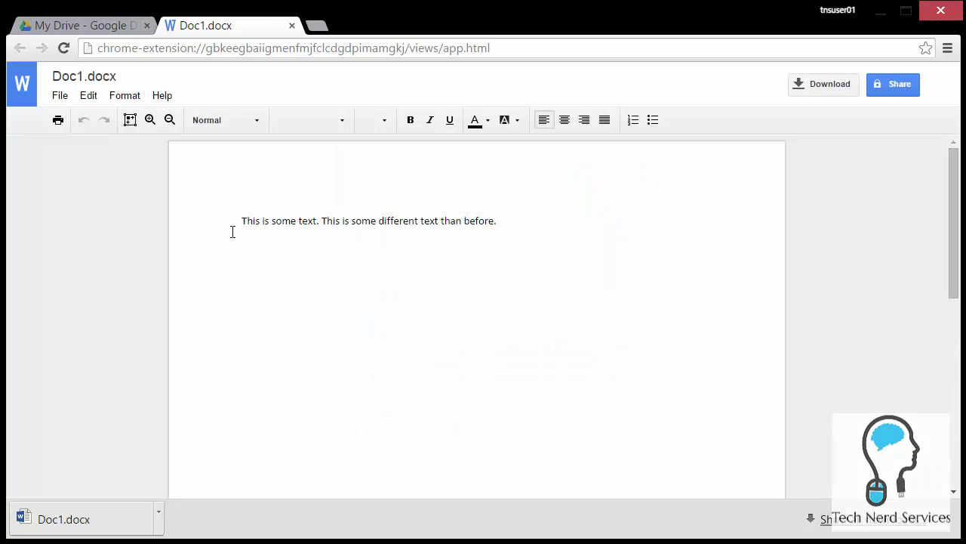
# Append "I will add this text from the extension." to the end of the text in Doc1.docx and close the document tab.
pyautogui.click(535, 228)
pyautogui.write('I will add this text from teh')
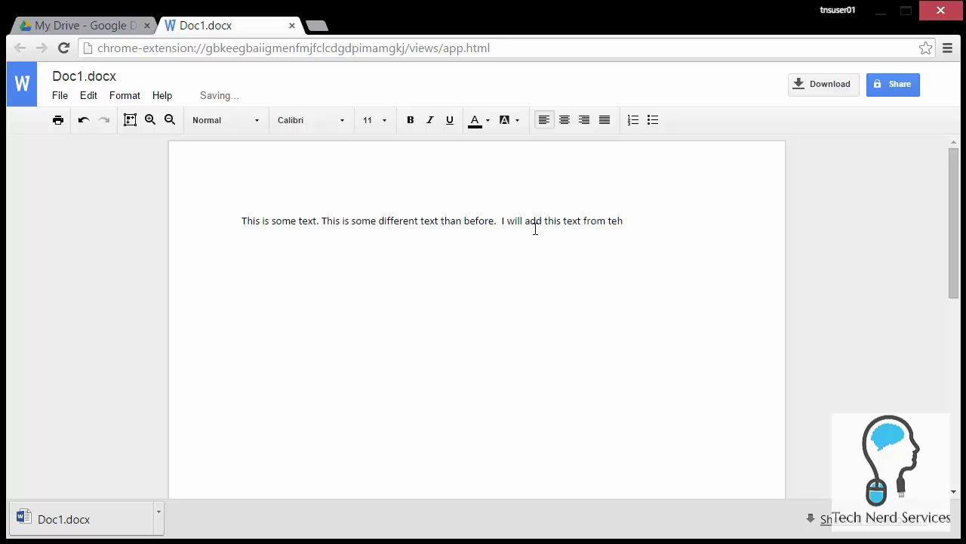
pyautogui.press('BackSpace')
pyautogui.press('BackSpace')
pyautogui.write('he extension.')
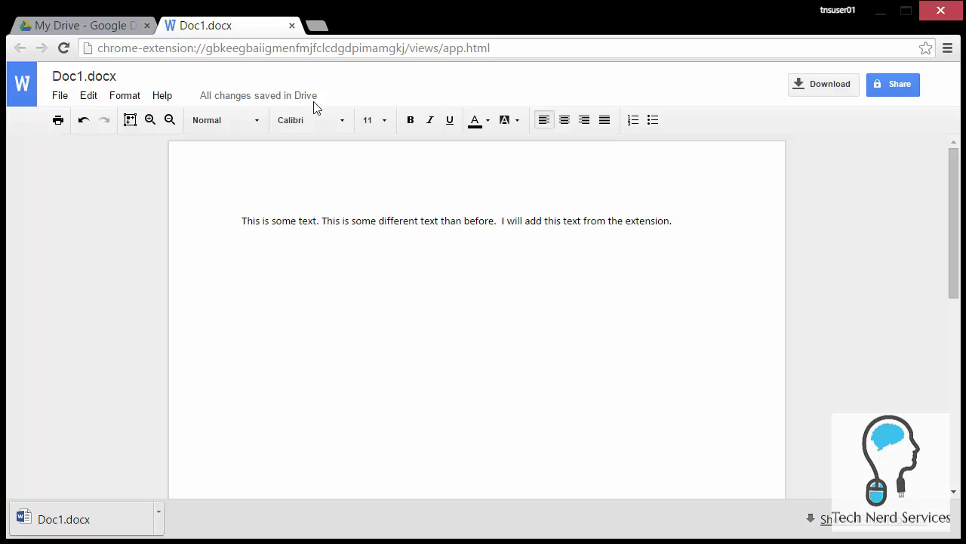
pyautogui.click(292, 26)
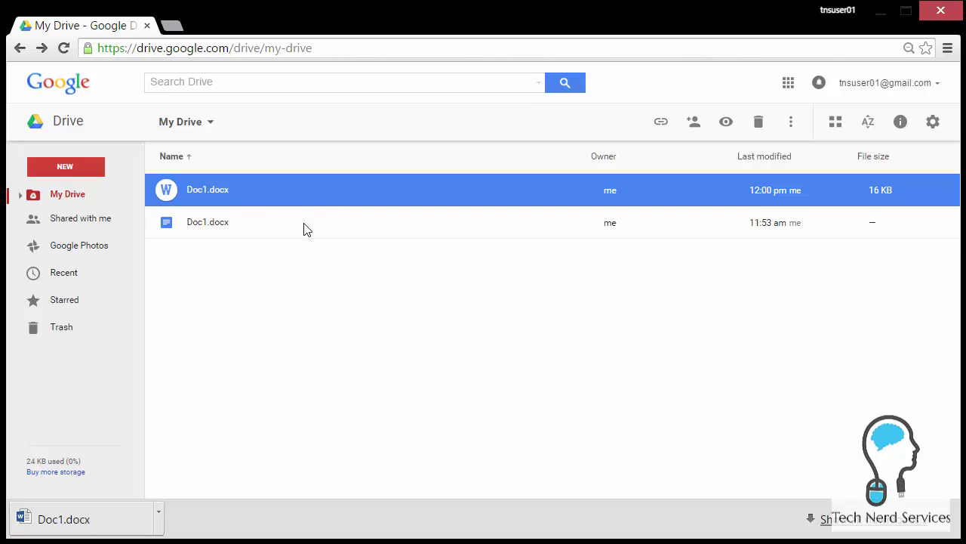
# Reopen the Word version of Doc1.docx from My Drive to check the saved text, and close its tab.
pyautogui.doubleClick(202, 192)
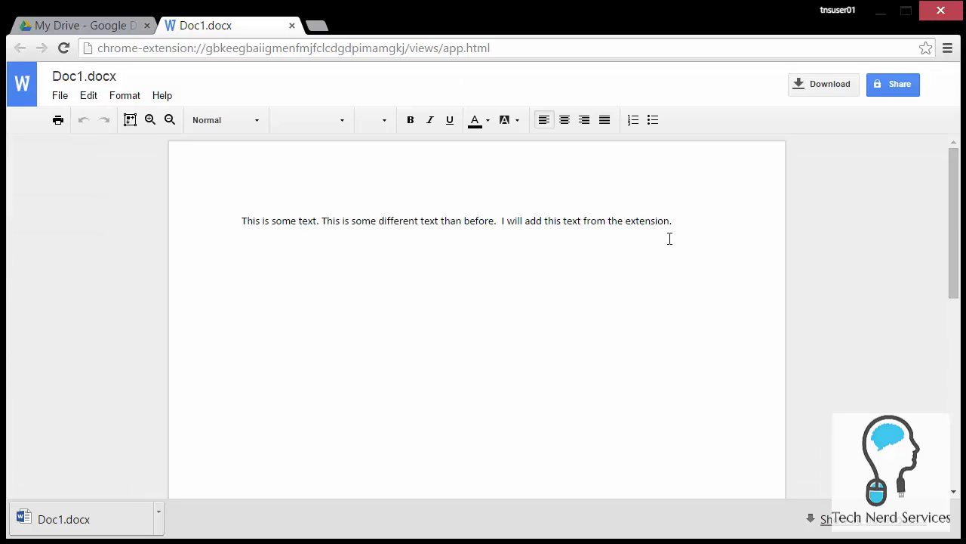
pyautogui.click(670, 238)
pyautogui.click(292, 26)
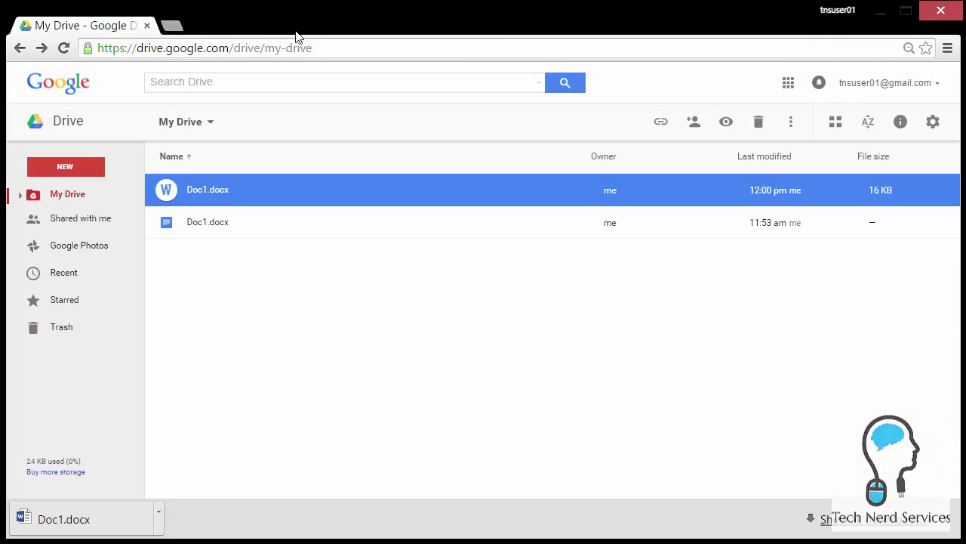